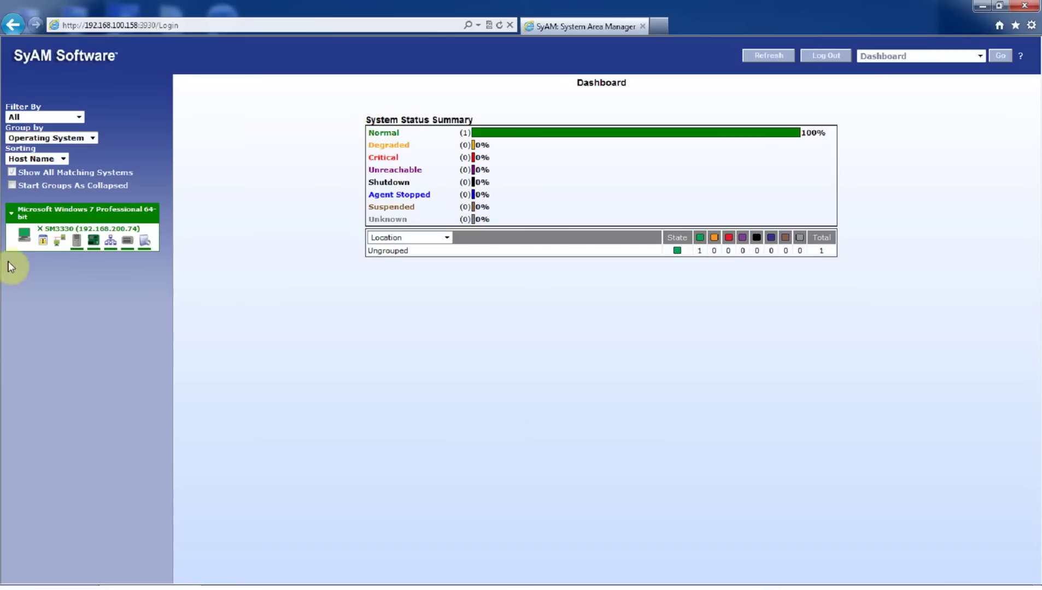
Configure DASH for the SM3330 system with IP address 192.168.200.75, username Administrator and the account password, and apply the settings
click(61, 241)
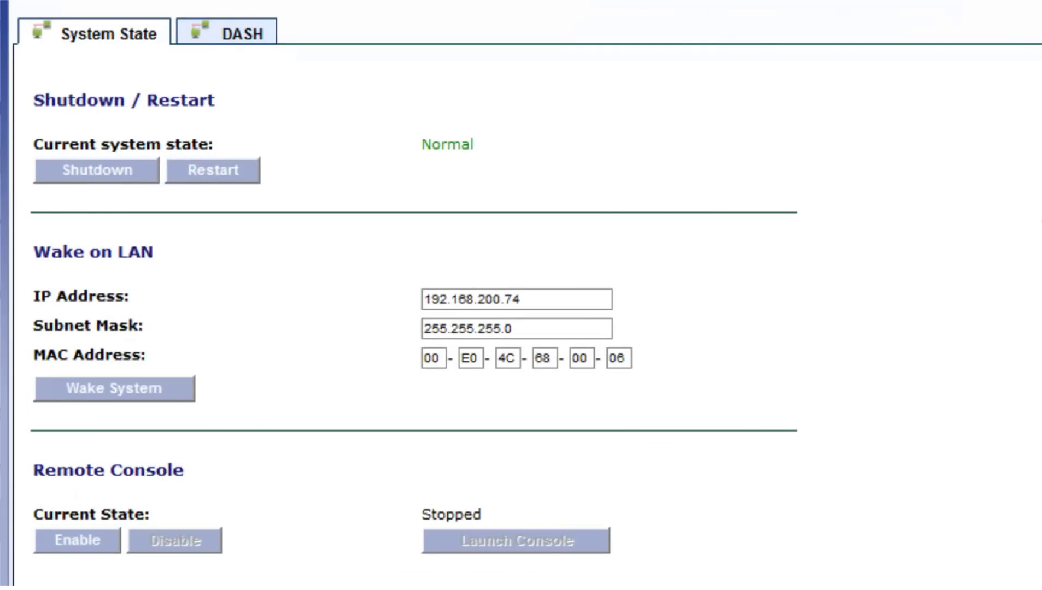
click(263, 43)
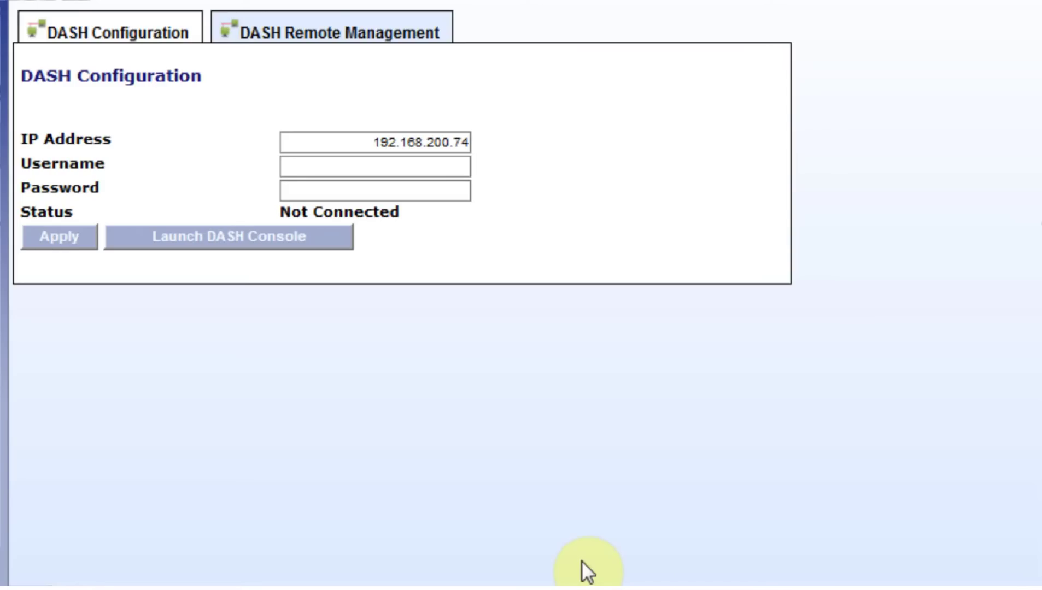
drag(456, 143, 482, 144)
text(75A)
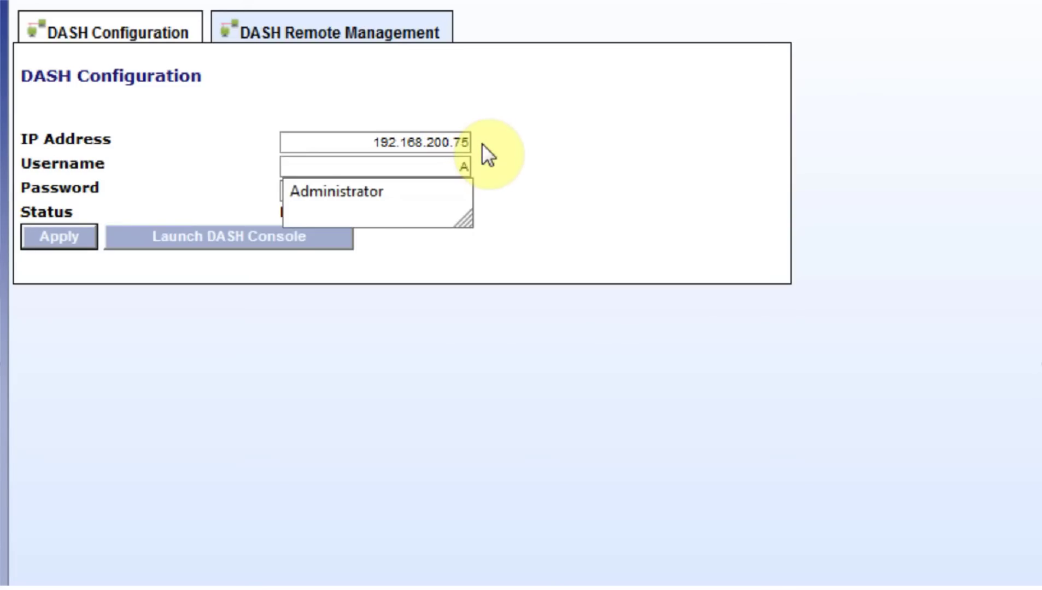
text(dministrator)
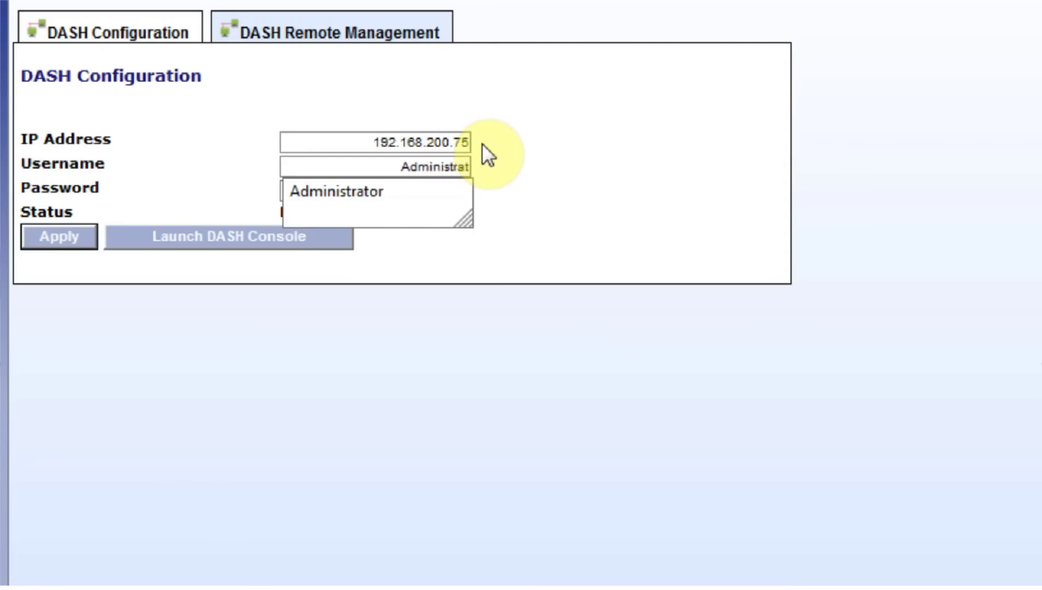
key(Tab)
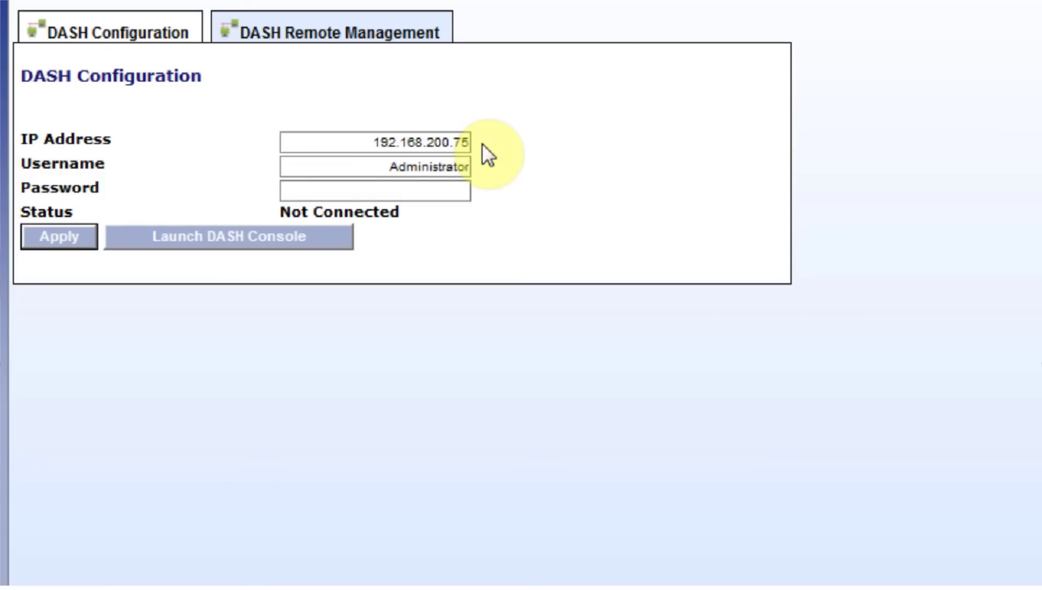
key(ctrl+v)
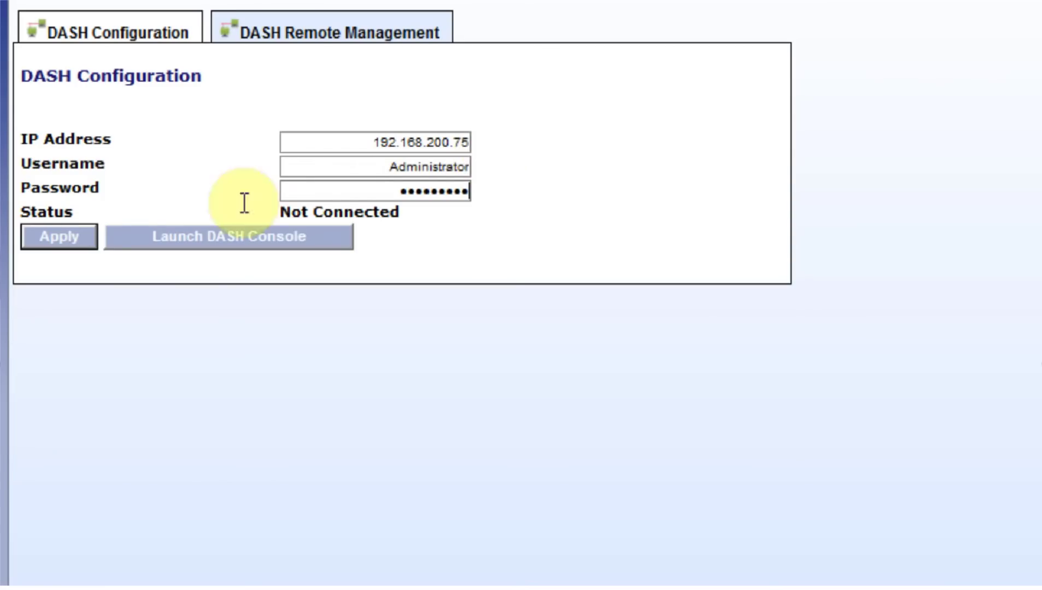
click(63, 234)
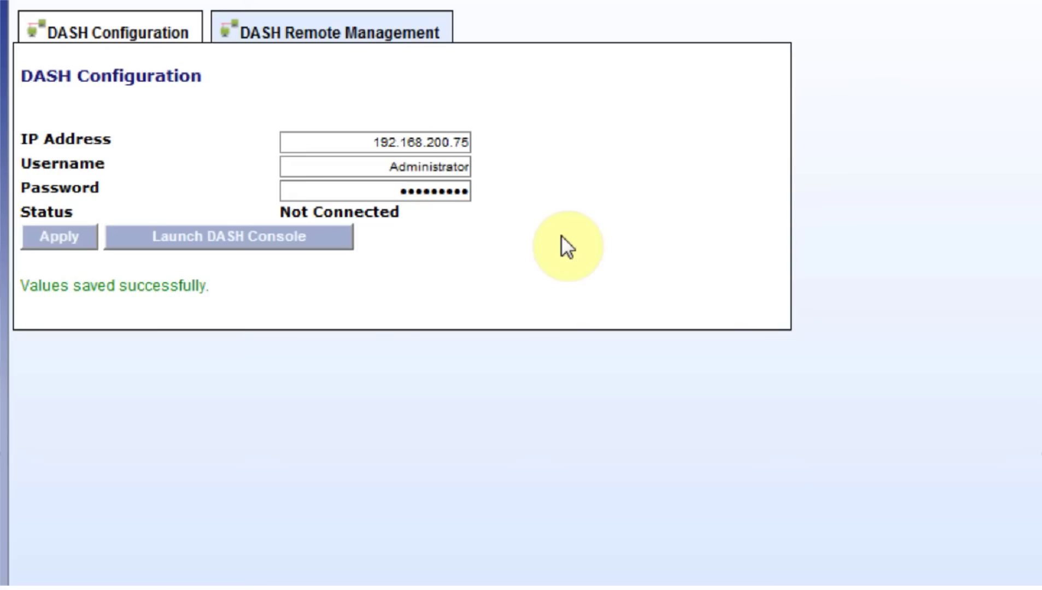
Launch the DASH console and sign in with username Administrator and the account password
click(270, 238)
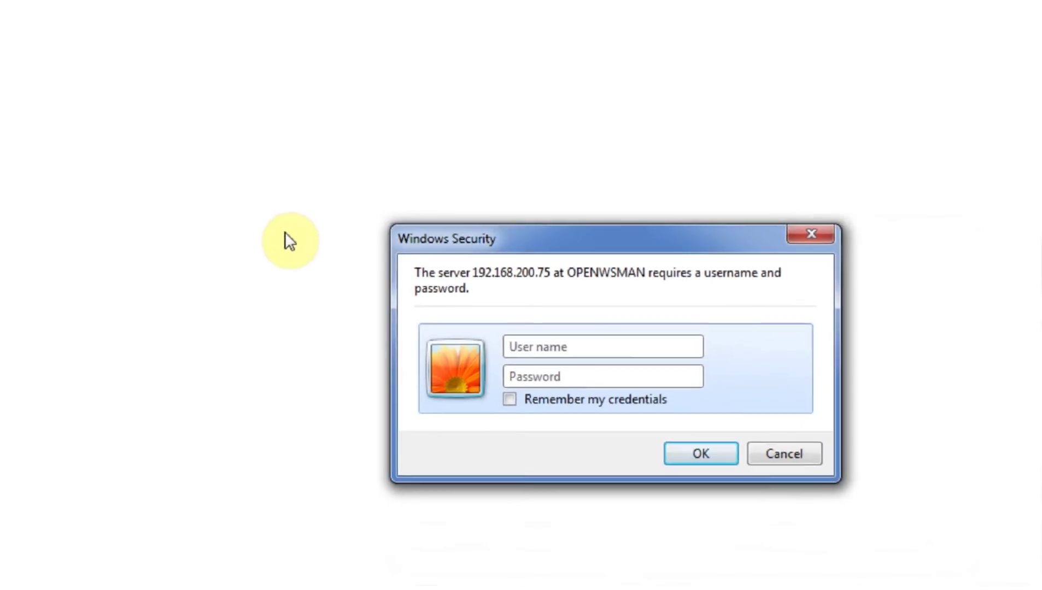
text(Adminis)
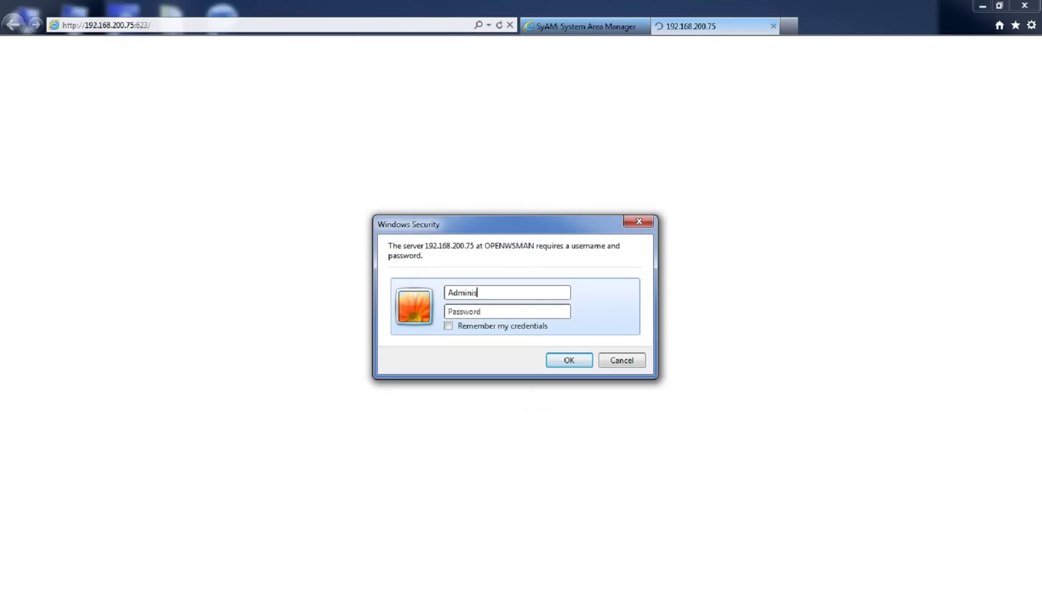
text(trator)
key(Tab)
key(ctrl+v)
click(563, 361)
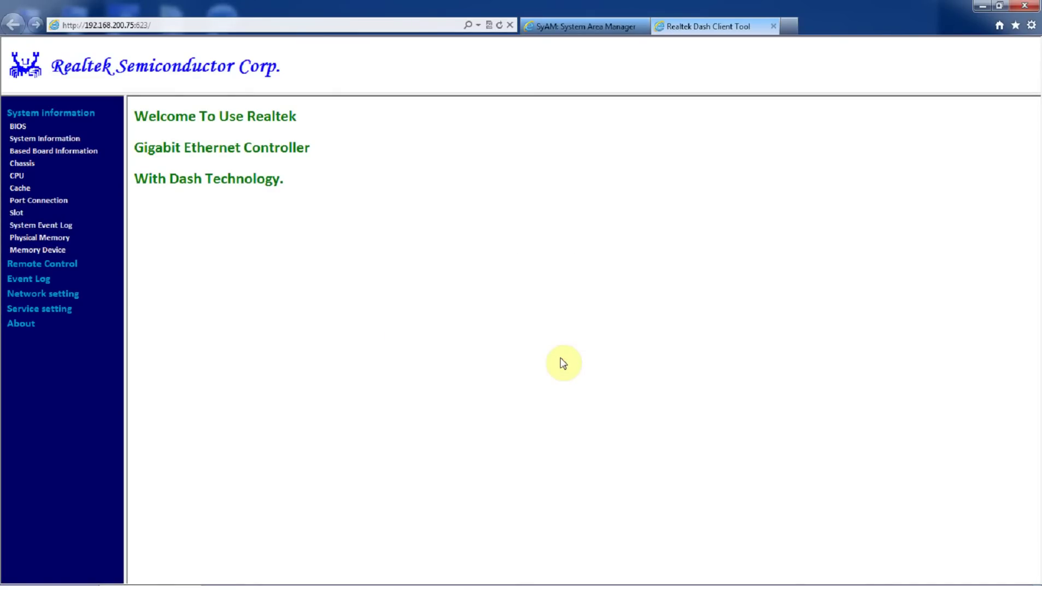
Review the BIOS, System Information and Based Board Information pages in the Realtek console, and close the console
click(17, 127)
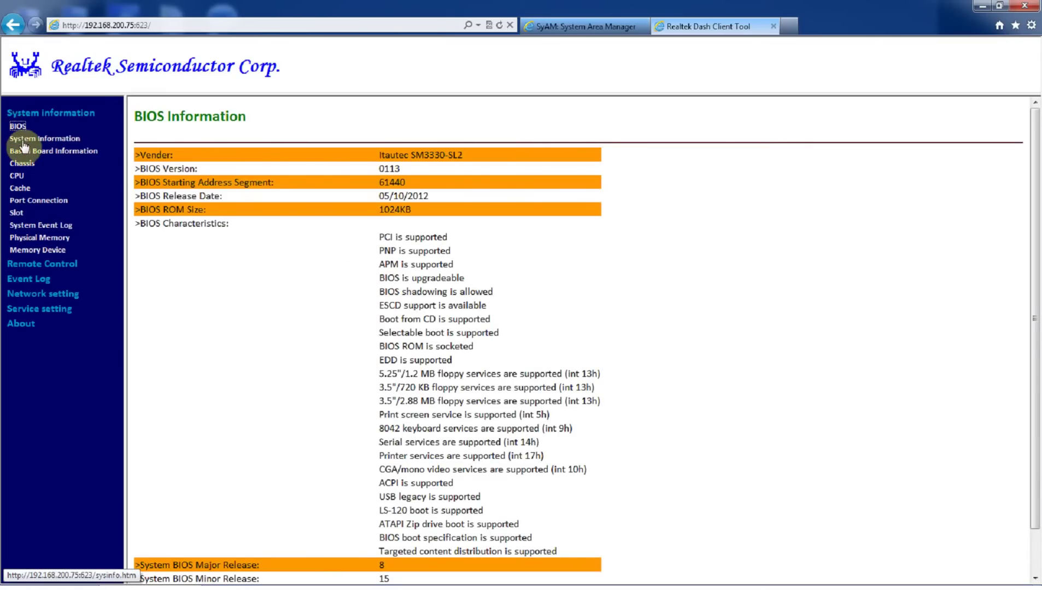
click(22, 140)
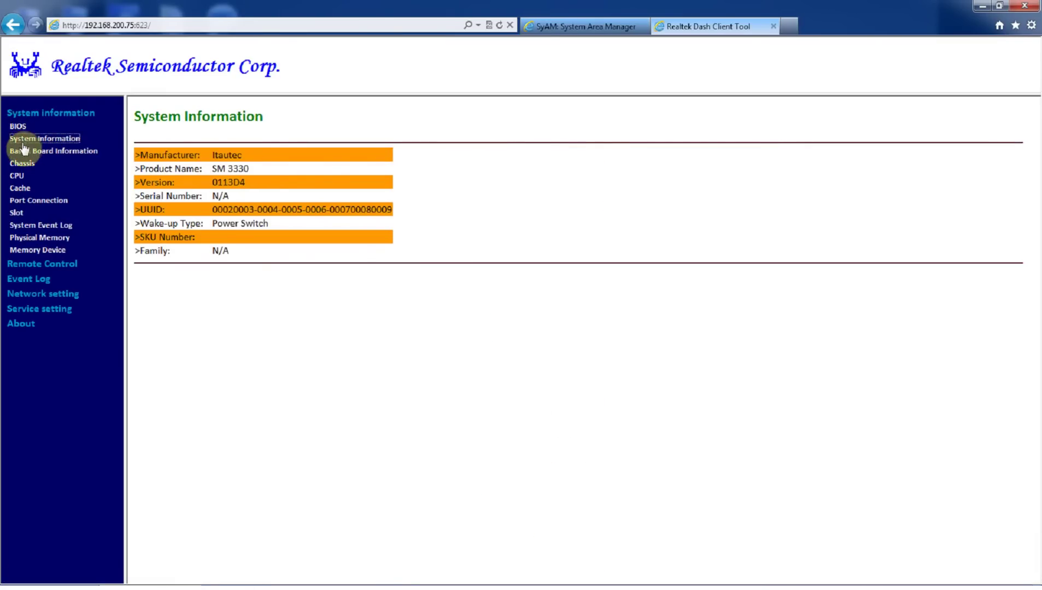
click(25, 154)
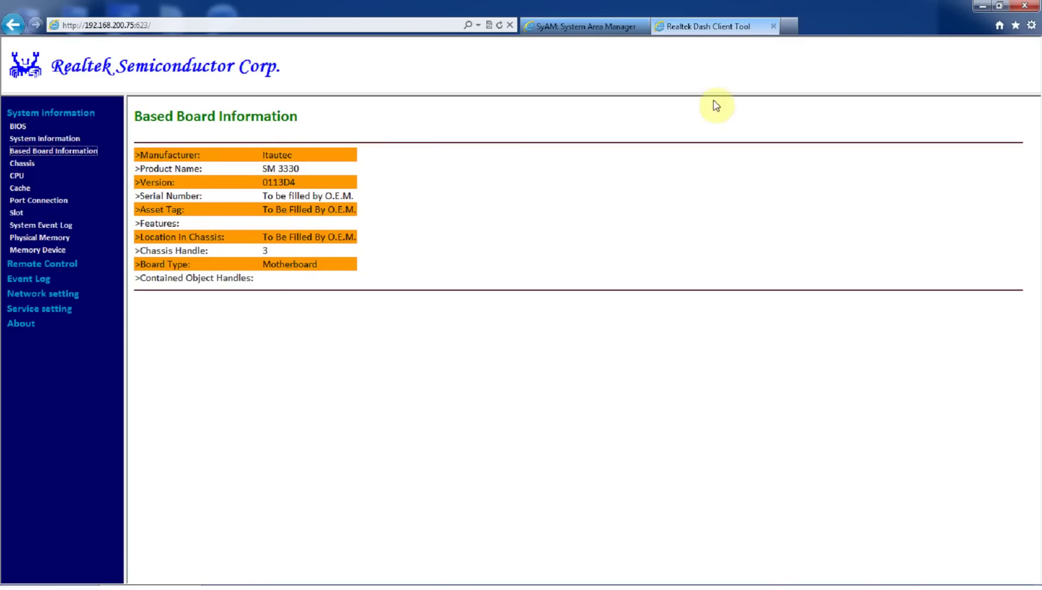
click(774, 26)
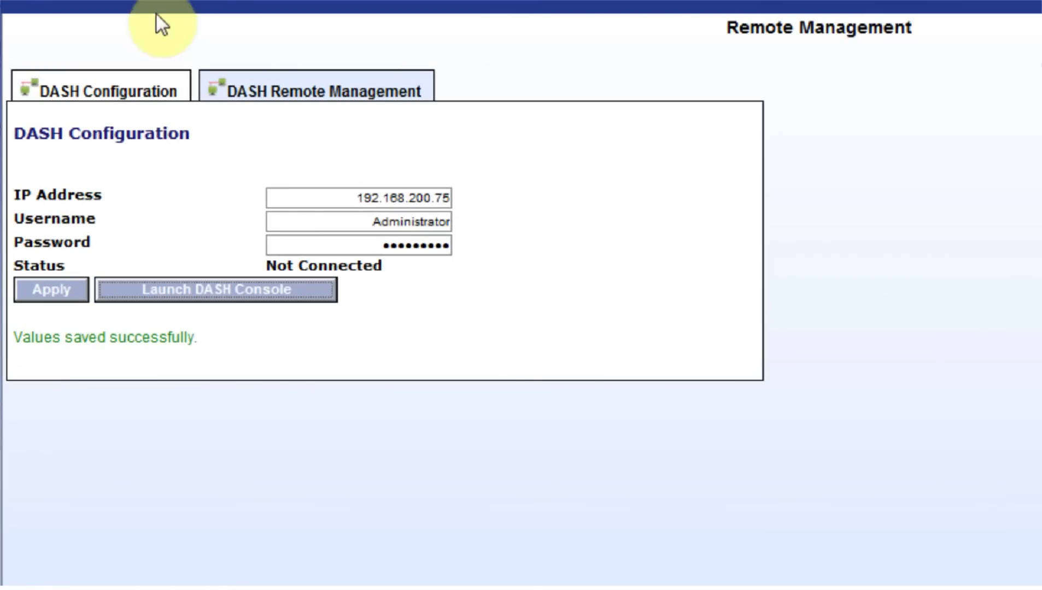
Send a Power Reset command to the system over a DASH connection and disconnect the session
click(293, 107)
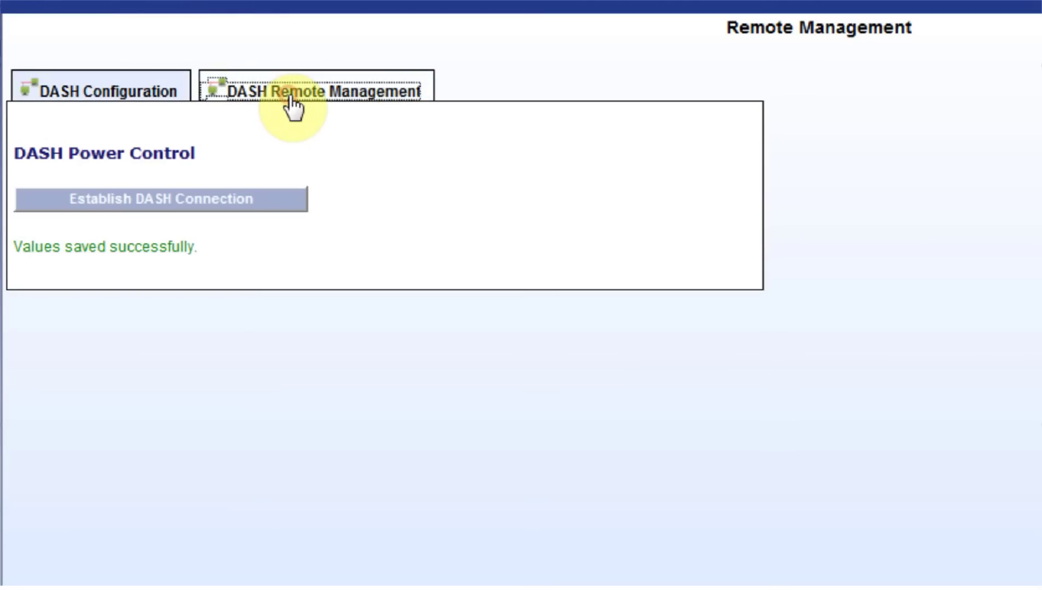
click(208, 199)
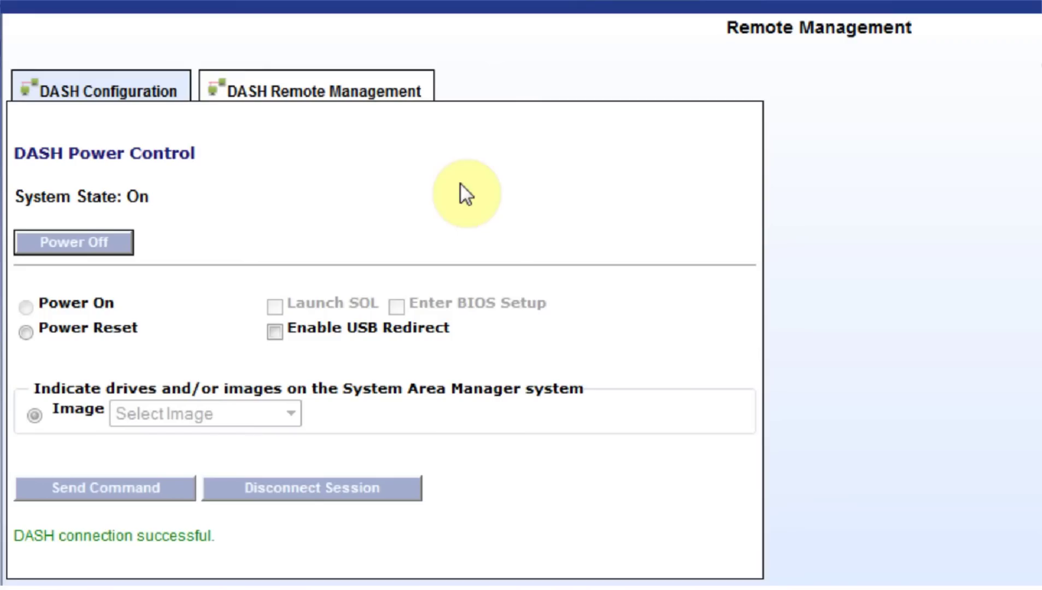
click(23, 332)
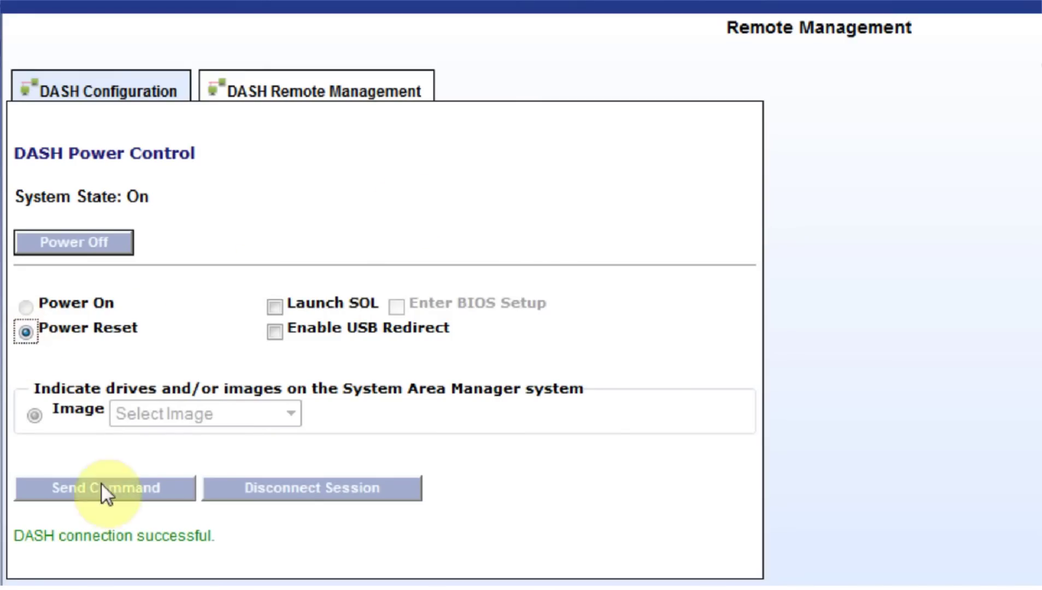
click(120, 486)
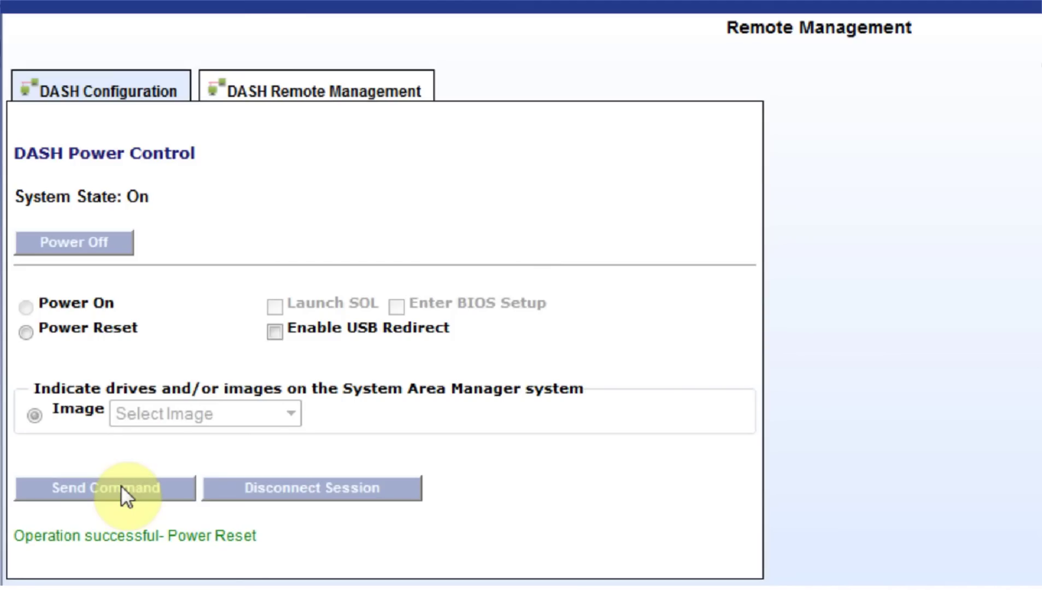
click(133, 92)
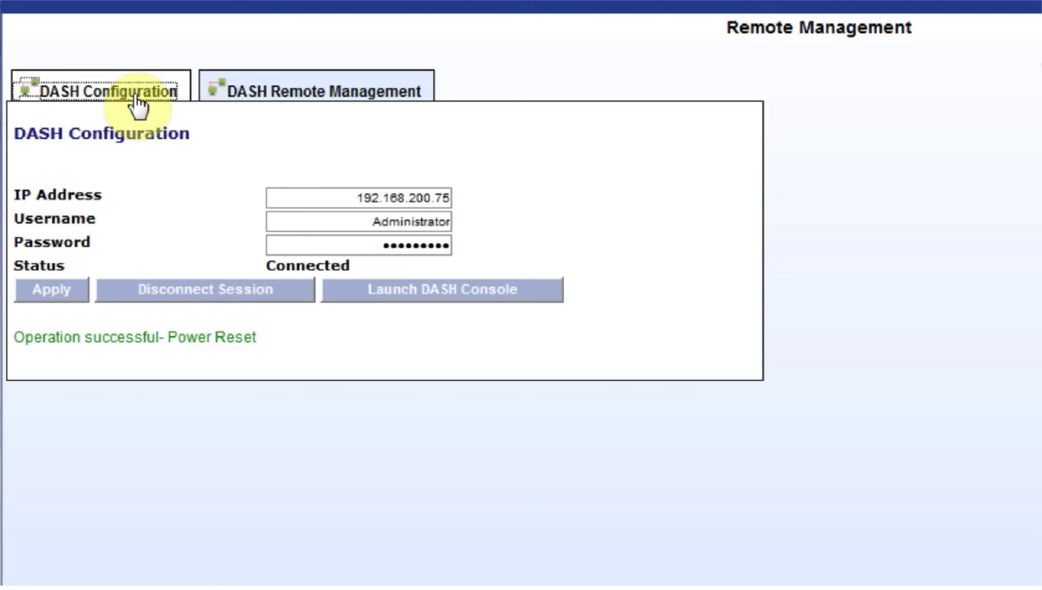
click(192, 289)
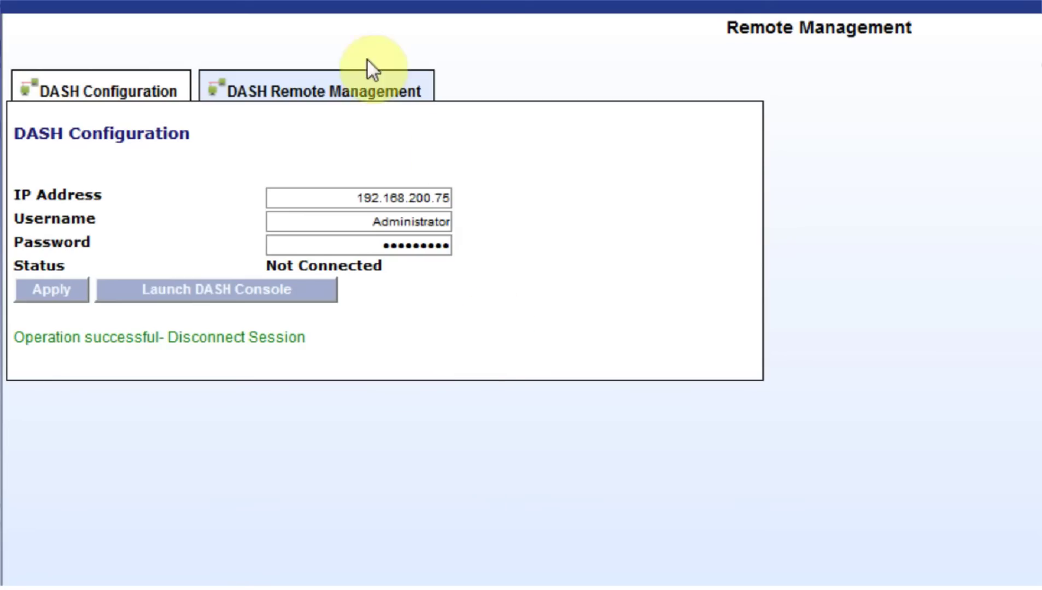
Reconnect over DASH and send a Power Reset command with Launch SOL and Enter BIOS Setup enabled
click(353, 94)
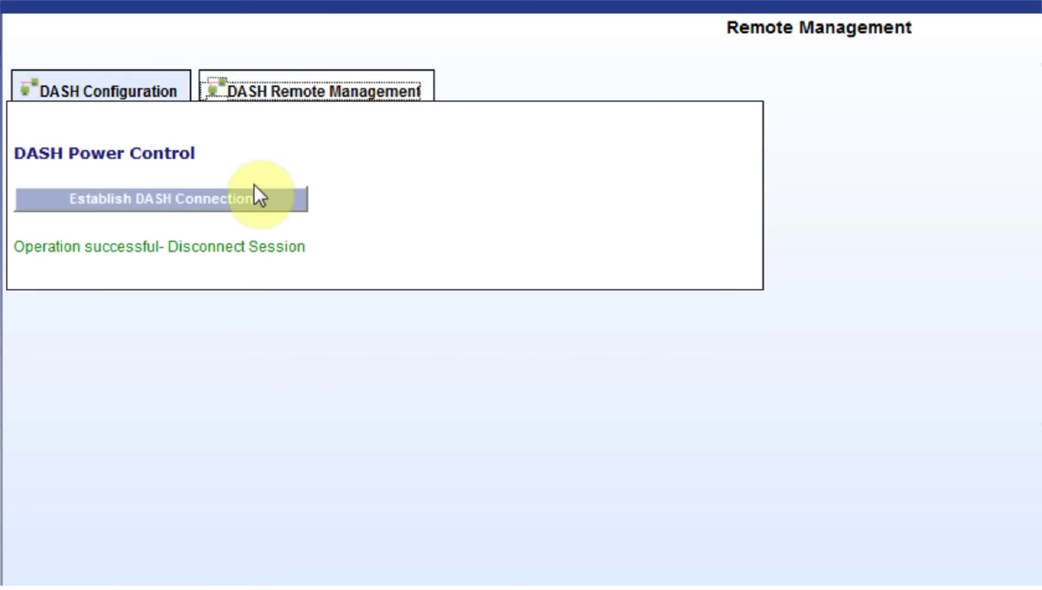
click(244, 205)
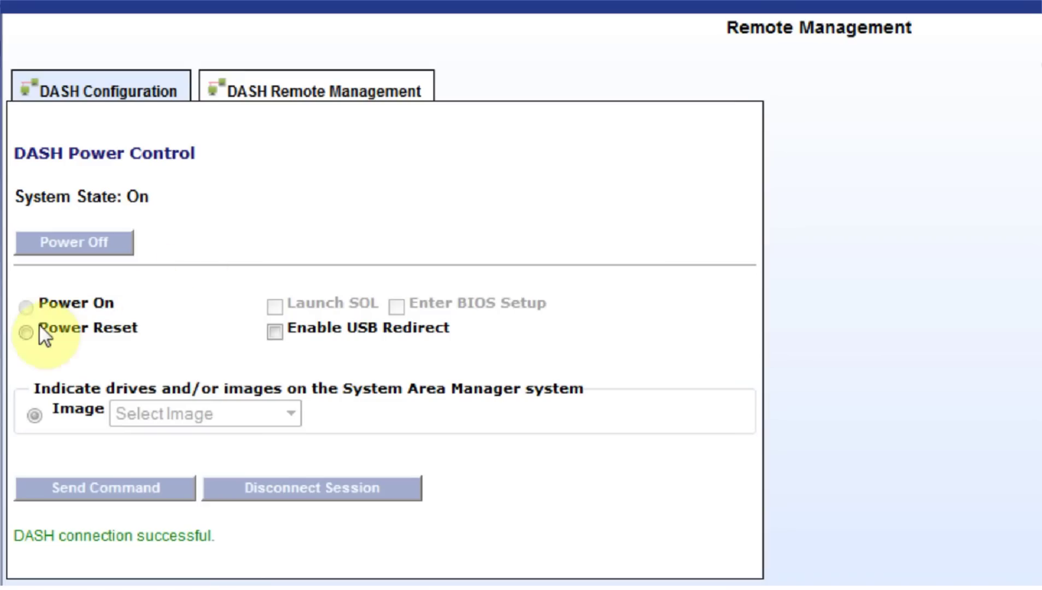
click(24, 333)
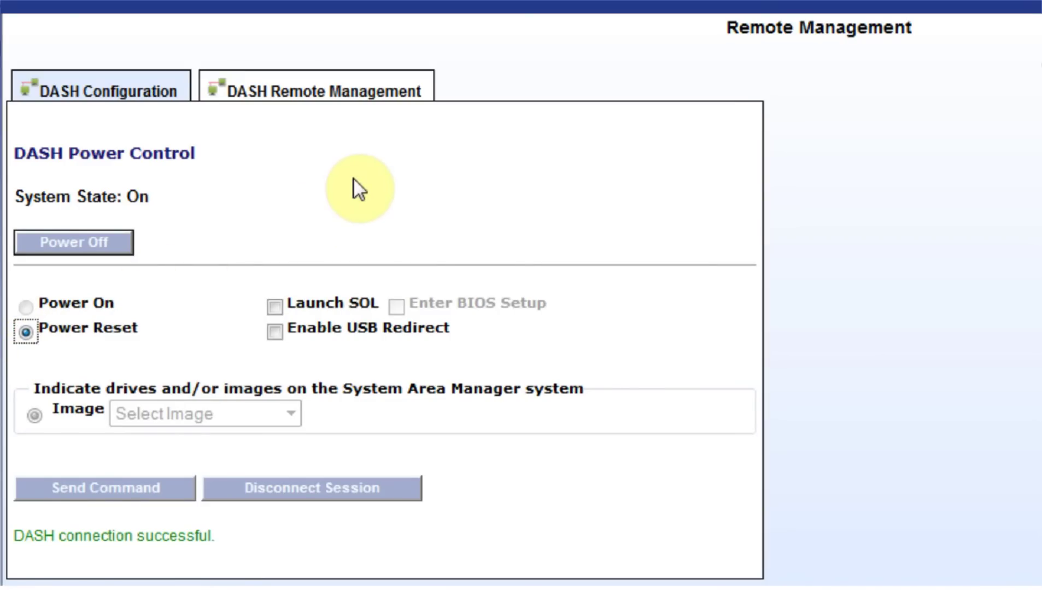
click(275, 306)
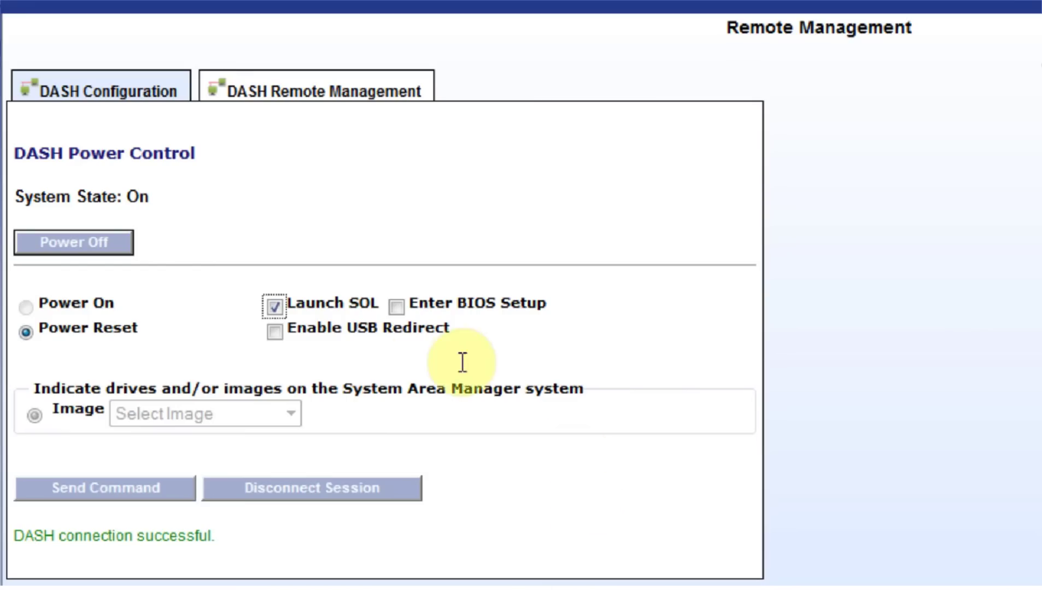
click(397, 305)
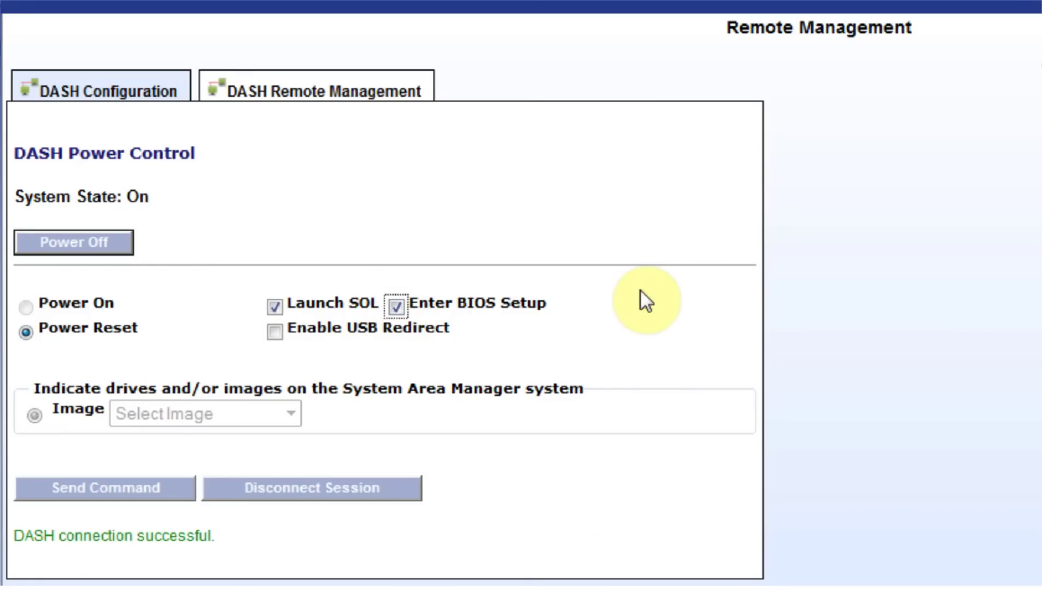
click(80, 495)
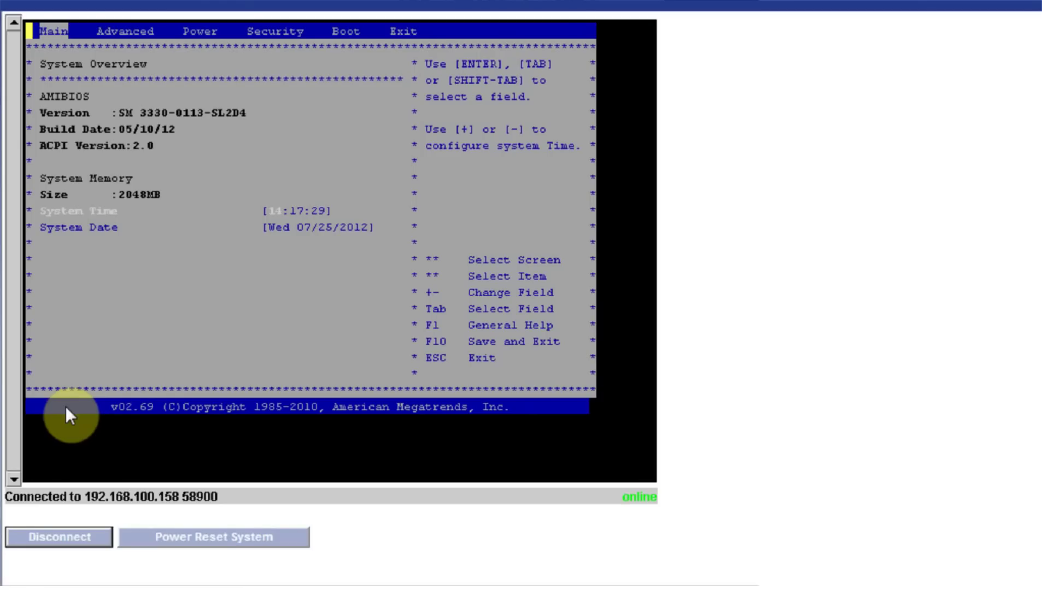
Power reset the system from the SOL console, and disconnect both the console and the DASH session
click(168, 541)
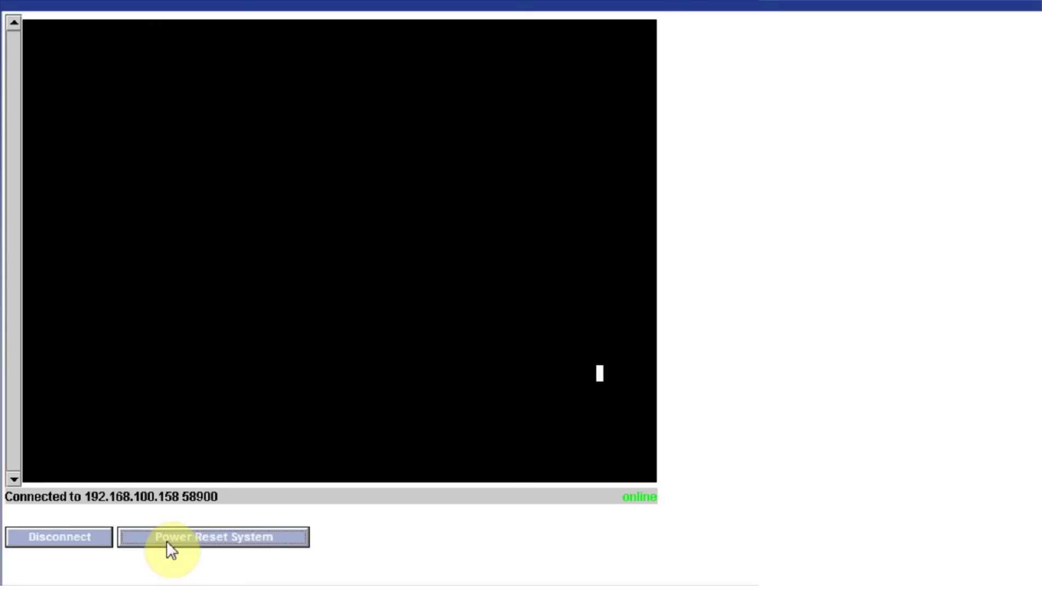
click(46, 539)
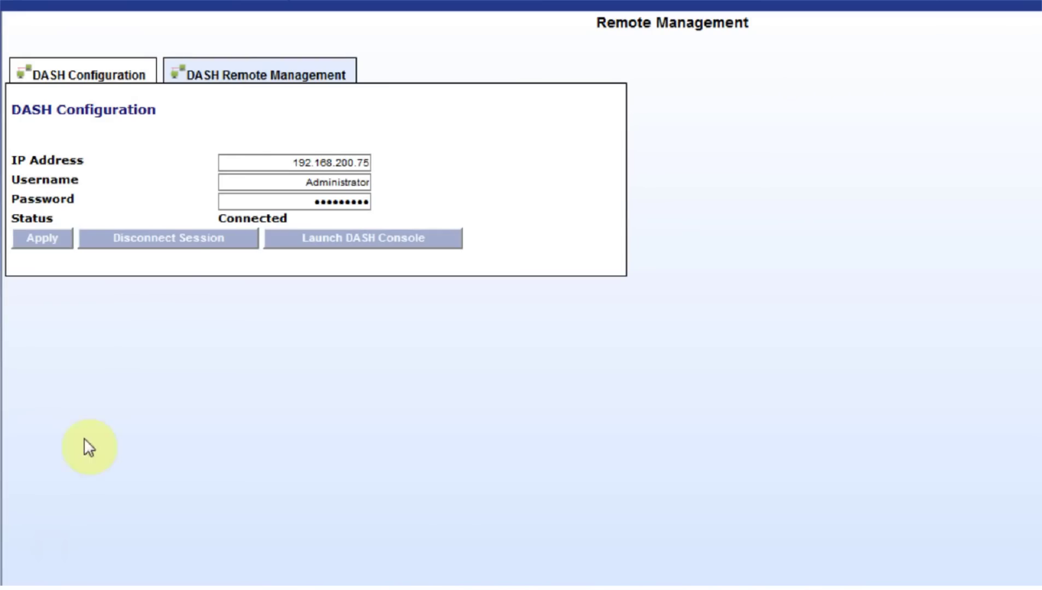
click(169, 245)
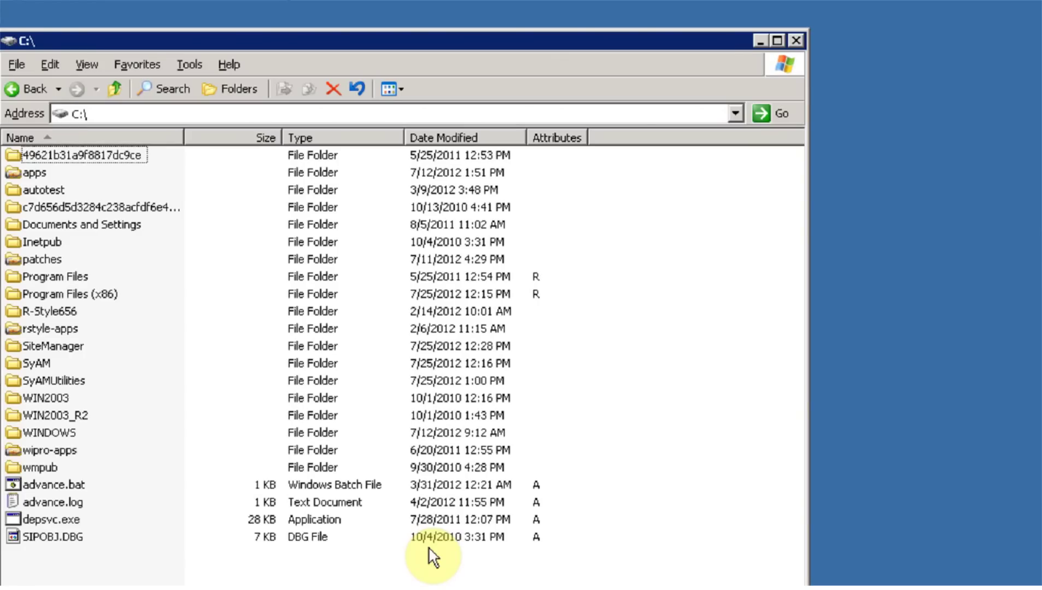
Switch to the C: drive in Windows Explorer and browse through SyAM\Jetty\syam\webapps\root to a folder inside it
double_click(33, 362)
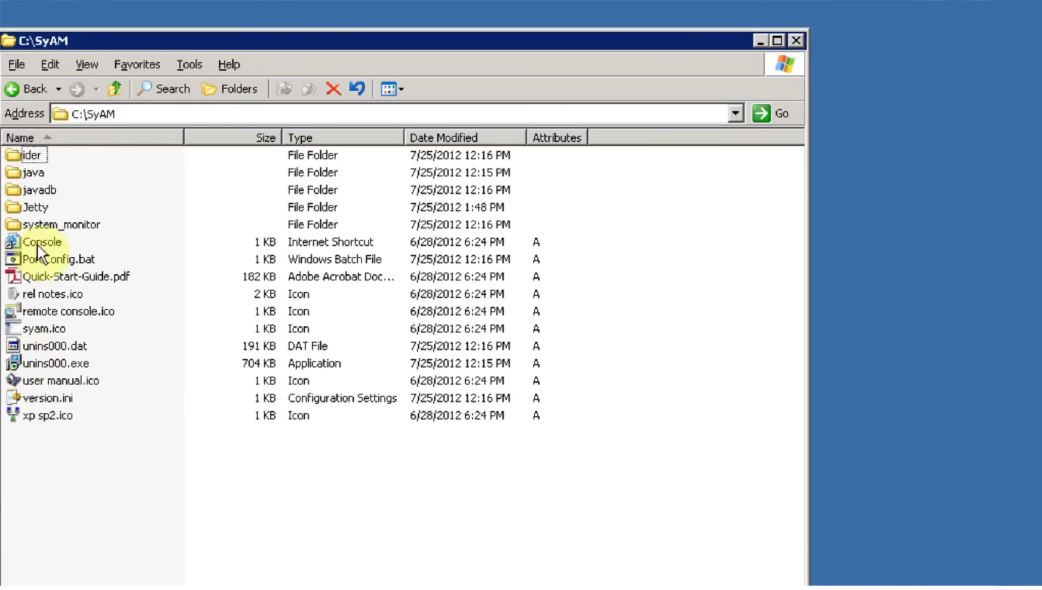
double_click(35, 207)
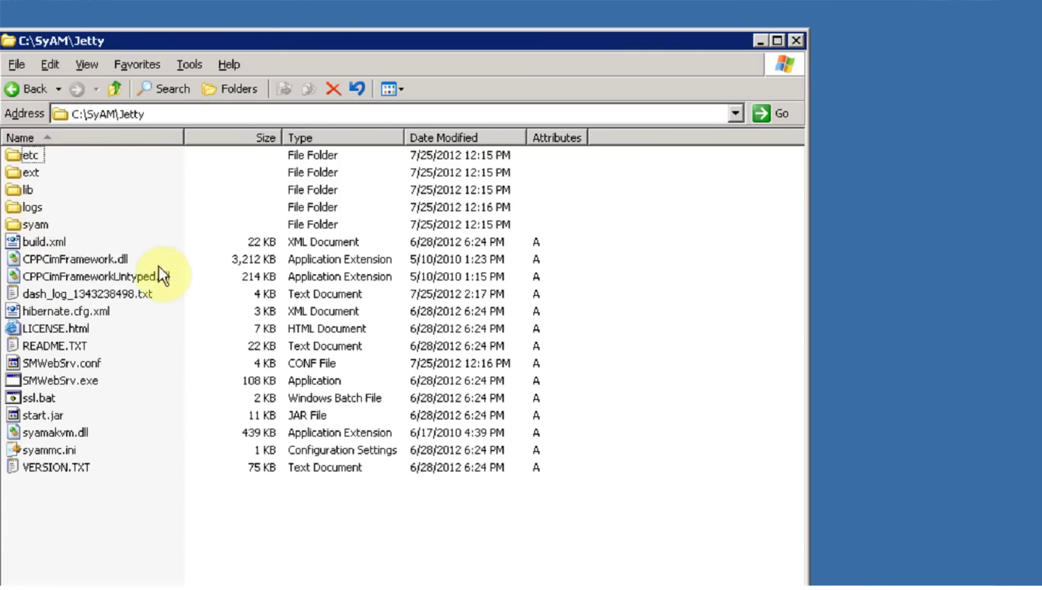
click(36, 225)
double_click(36, 224)
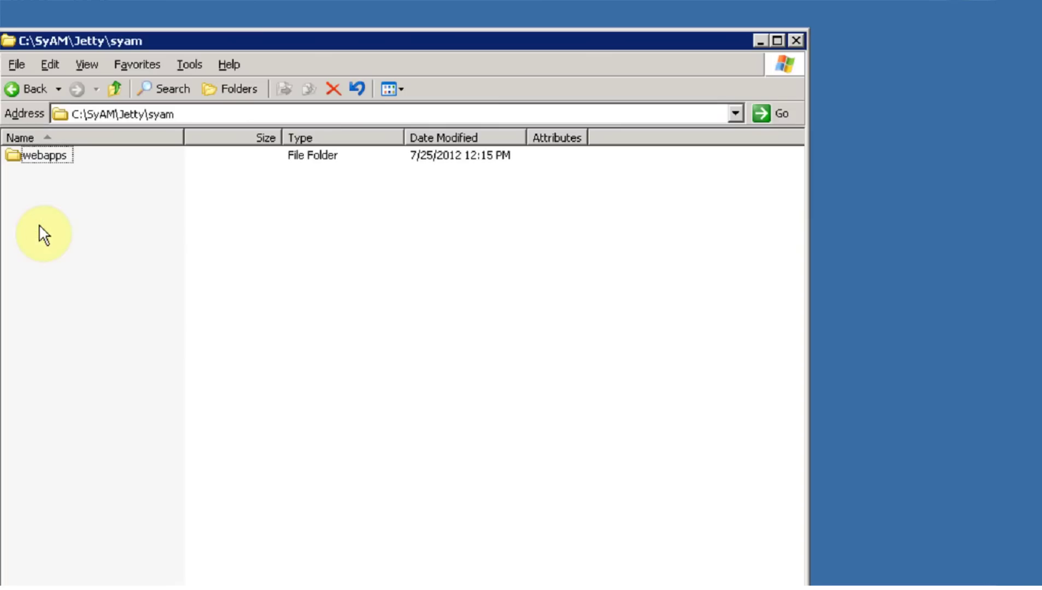
click(47, 159)
double_click(53, 170)
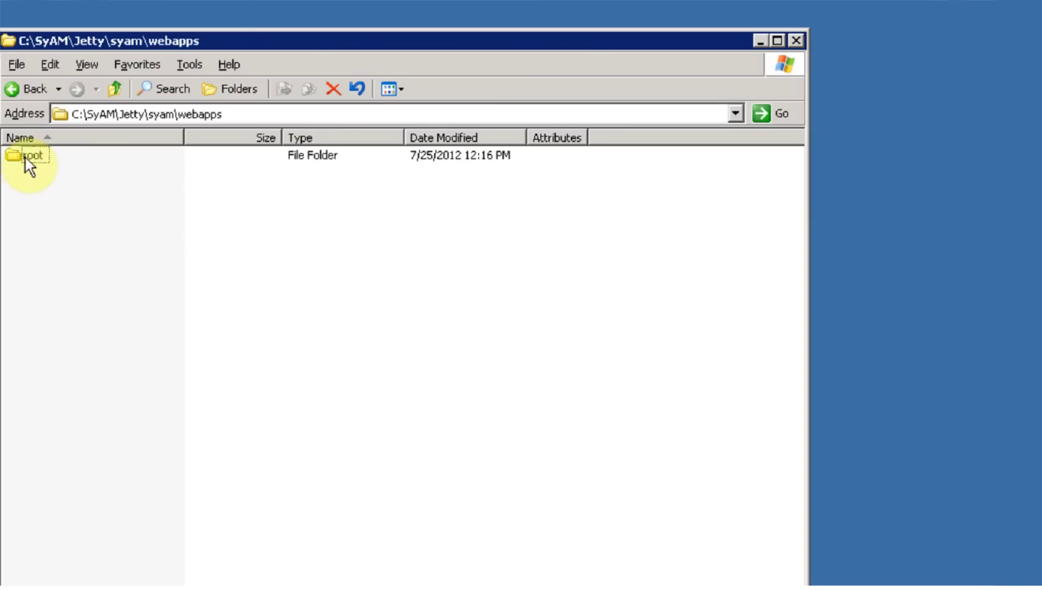
double_click(27, 157)
click(47, 175)
double_click(47, 174)
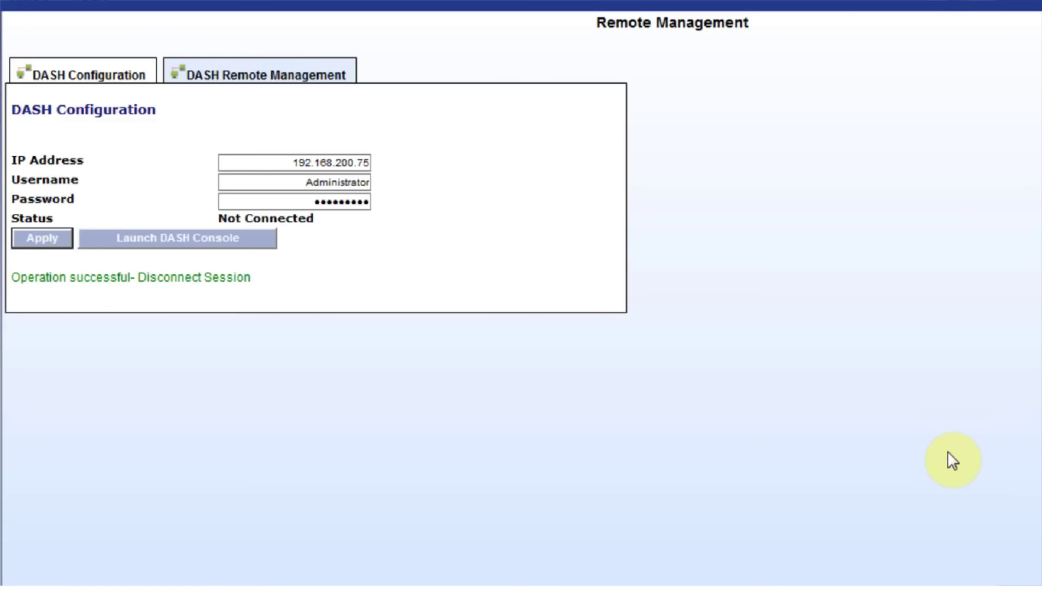
Establish a DASH connection and send a command with USB redirection enabled for the boot.iso image
click(213, 78)
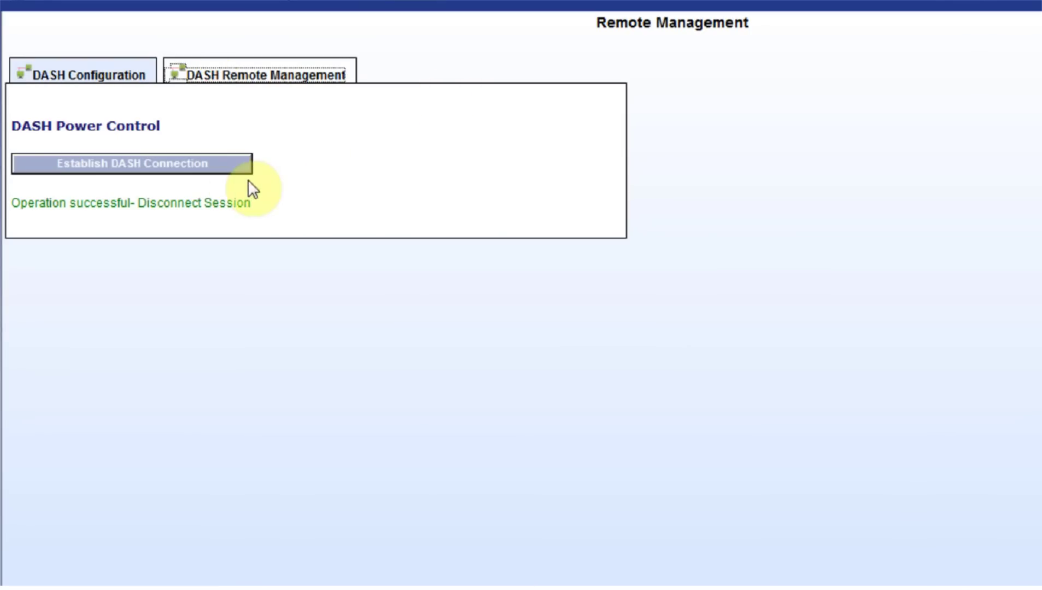
click(206, 169)
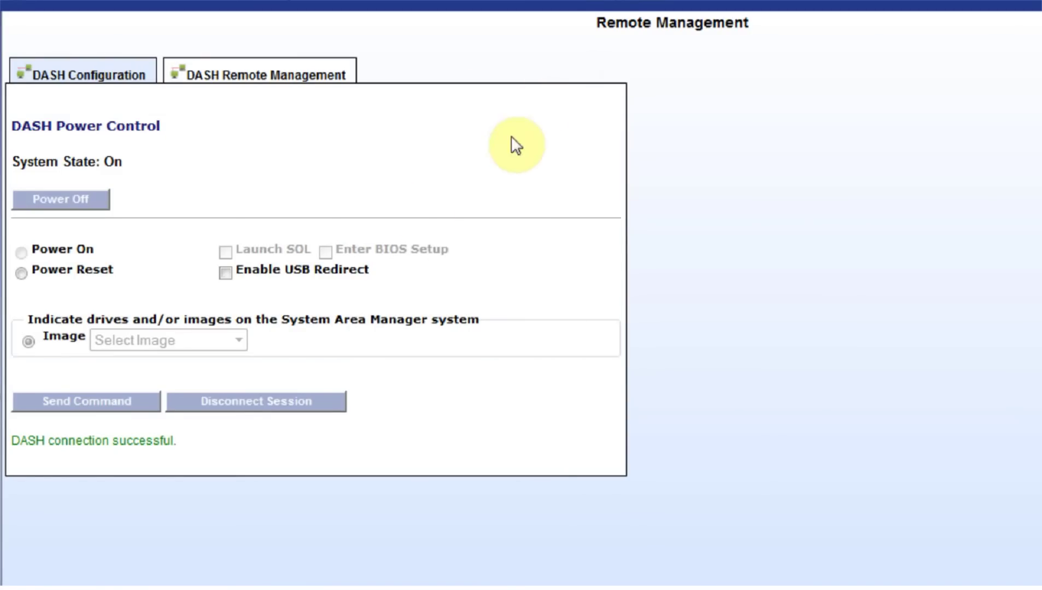
click(227, 273)
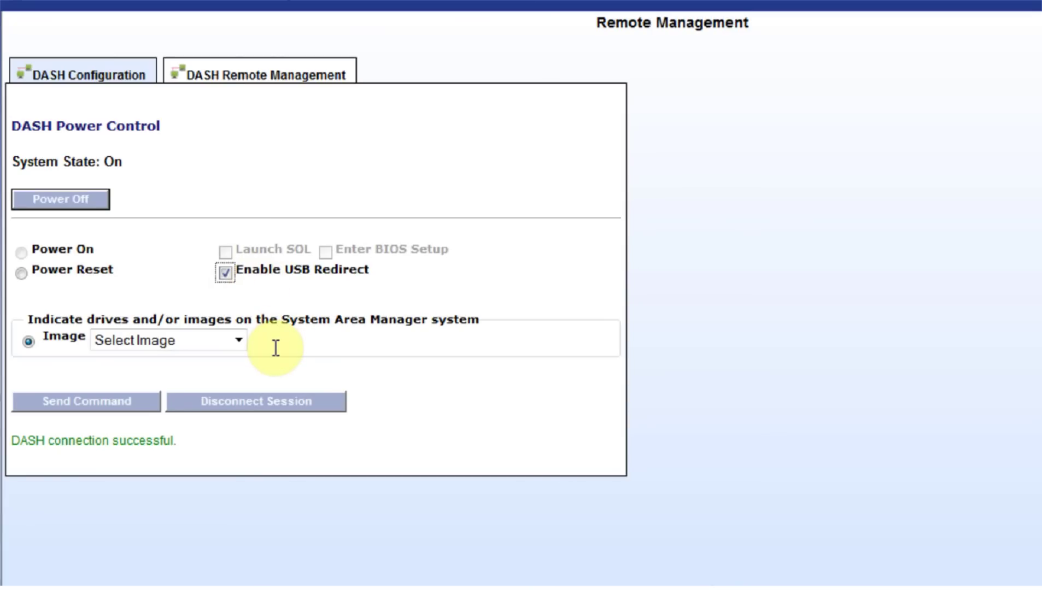
click(190, 339)
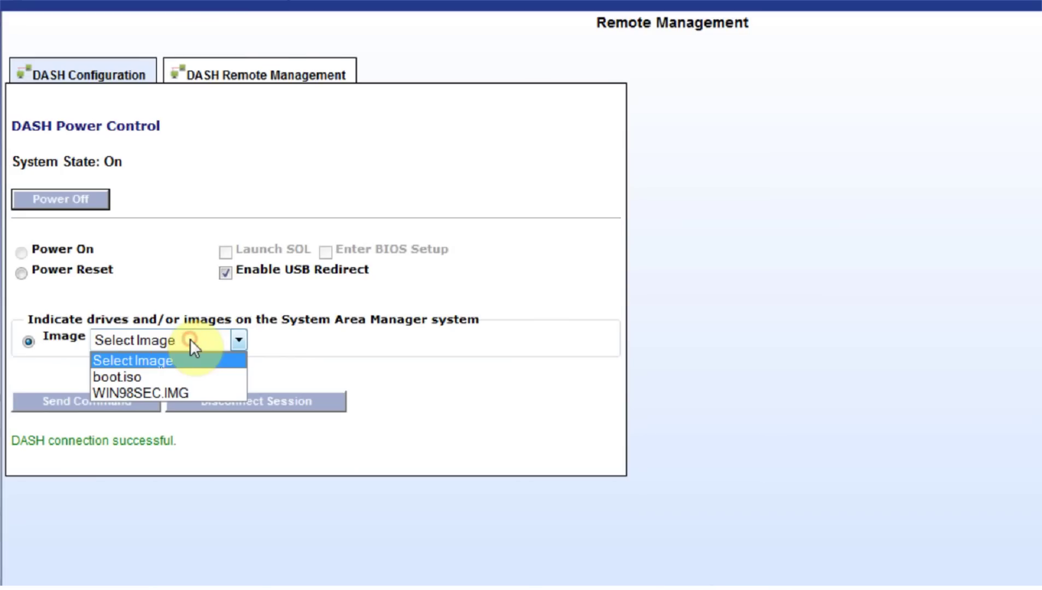
click(189, 376)
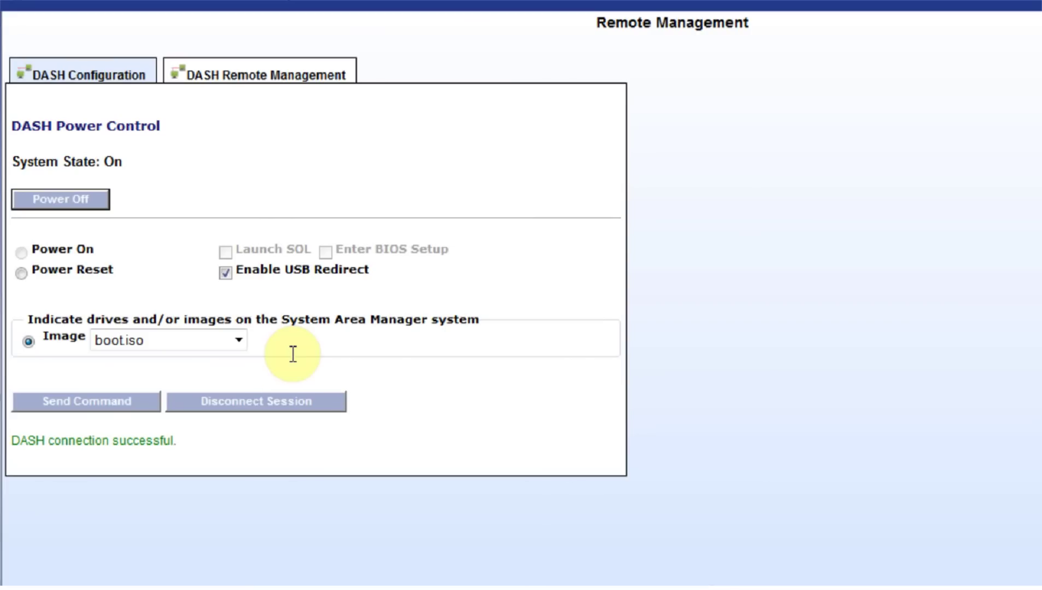
click(95, 403)
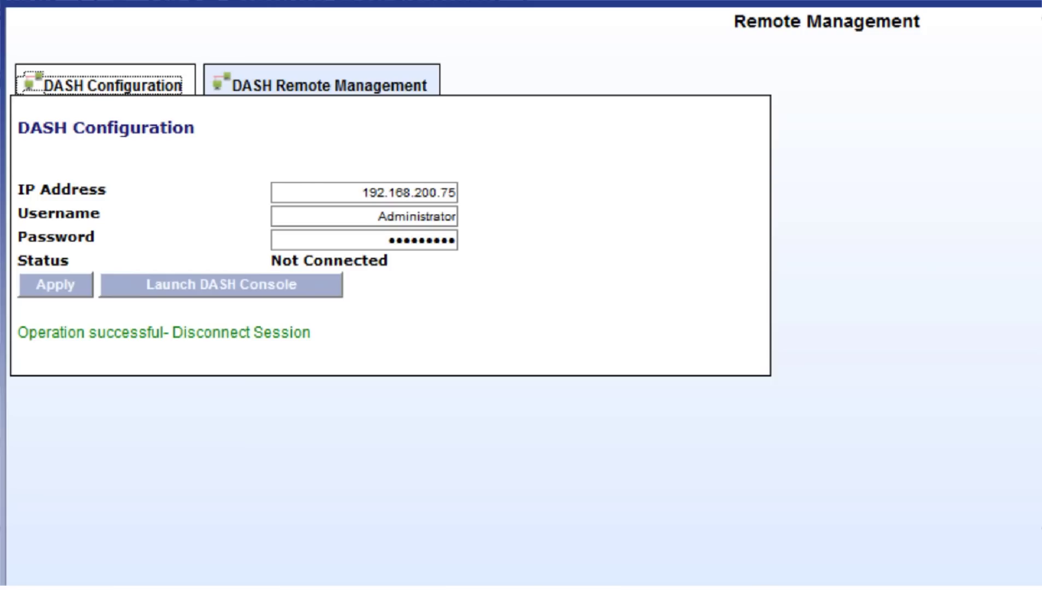
Re-establish the DASH connection and send a Power Reset command with Launch SOL and USB redirection of boot.iso enabled
click(343, 91)
click(243, 199)
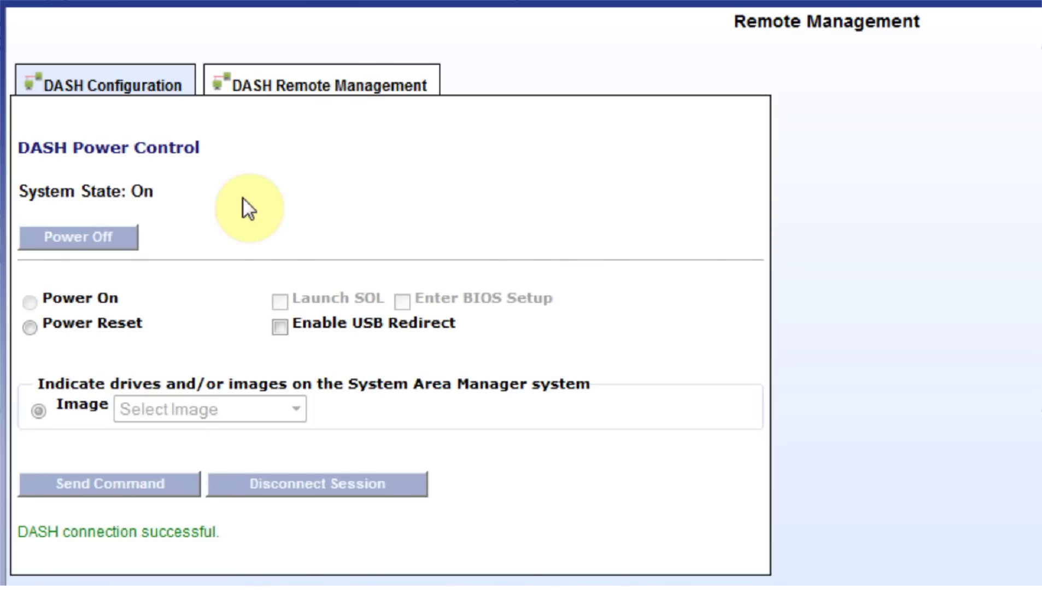
click(30, 327)
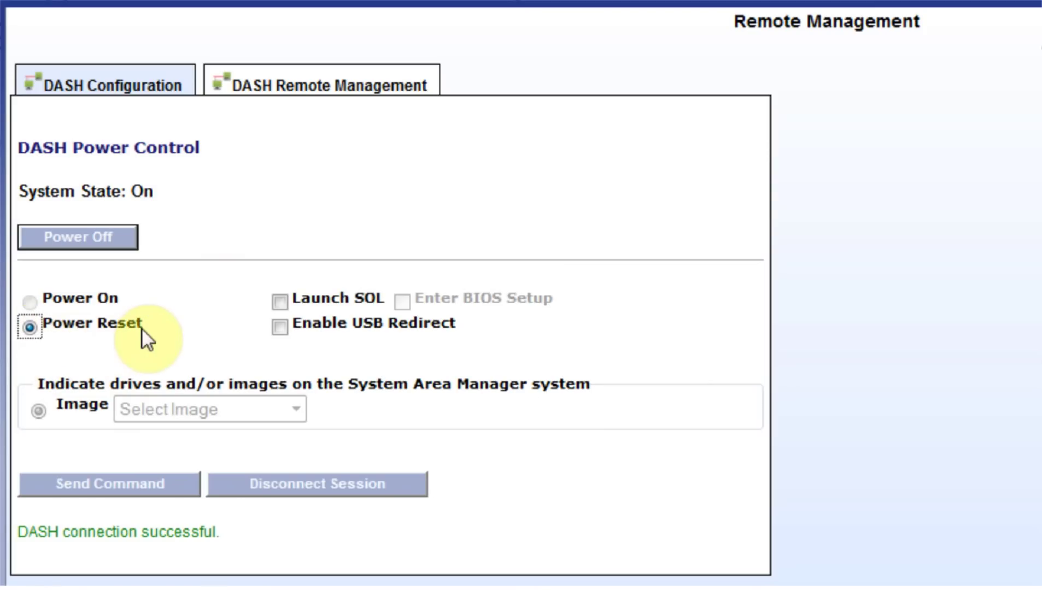
click(280, 301)
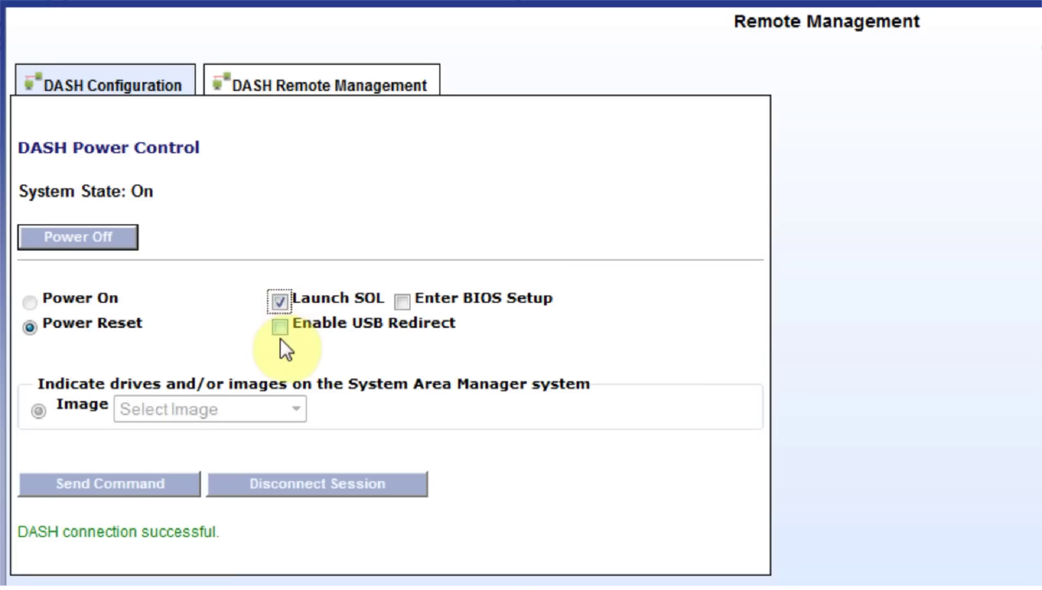
click(279, 326)
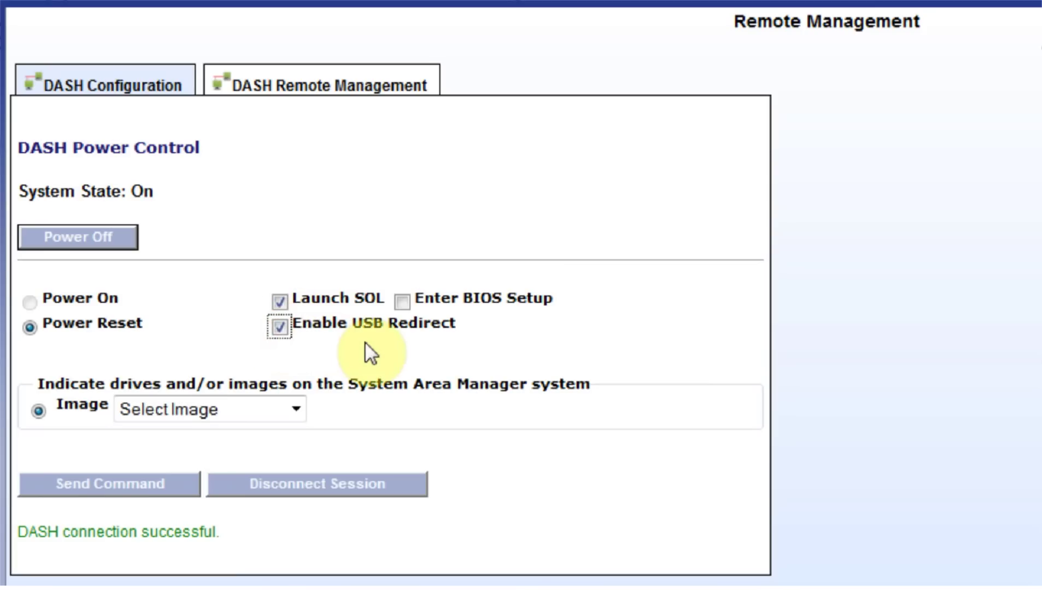
click(217, 409)
click(221, 453)
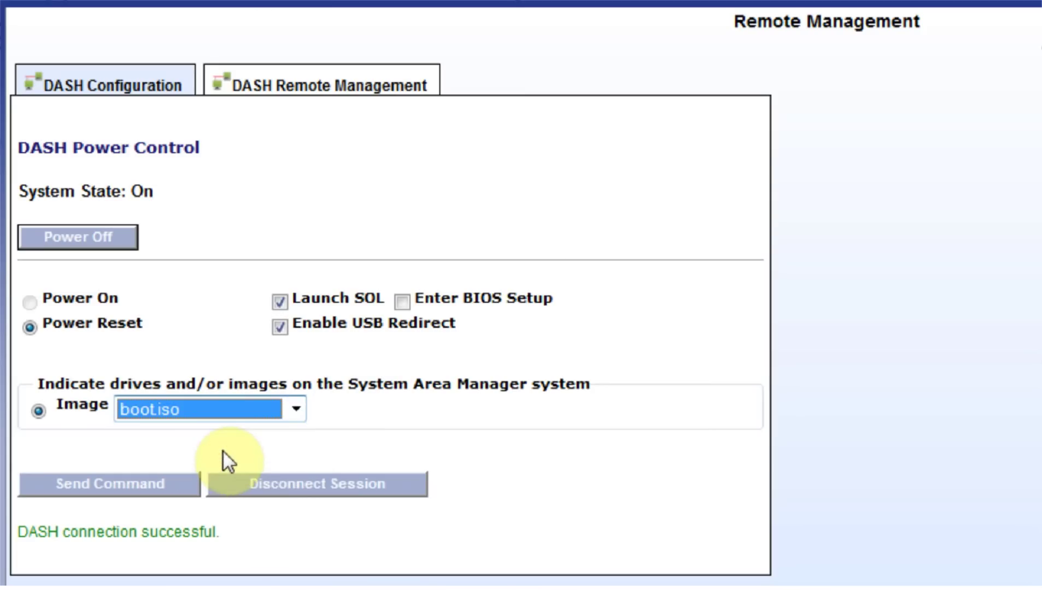
click(137, 486)
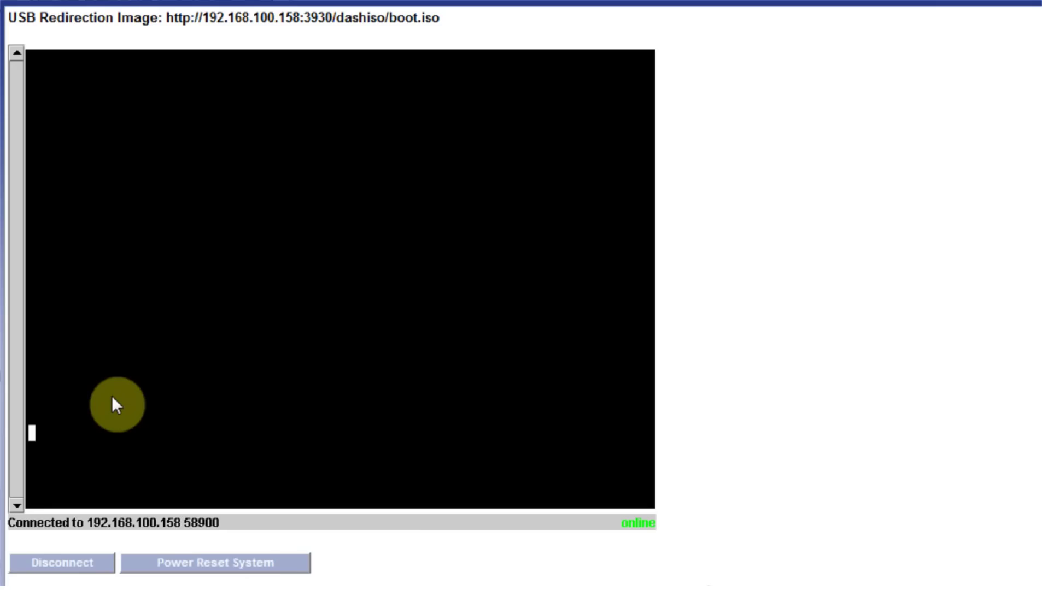